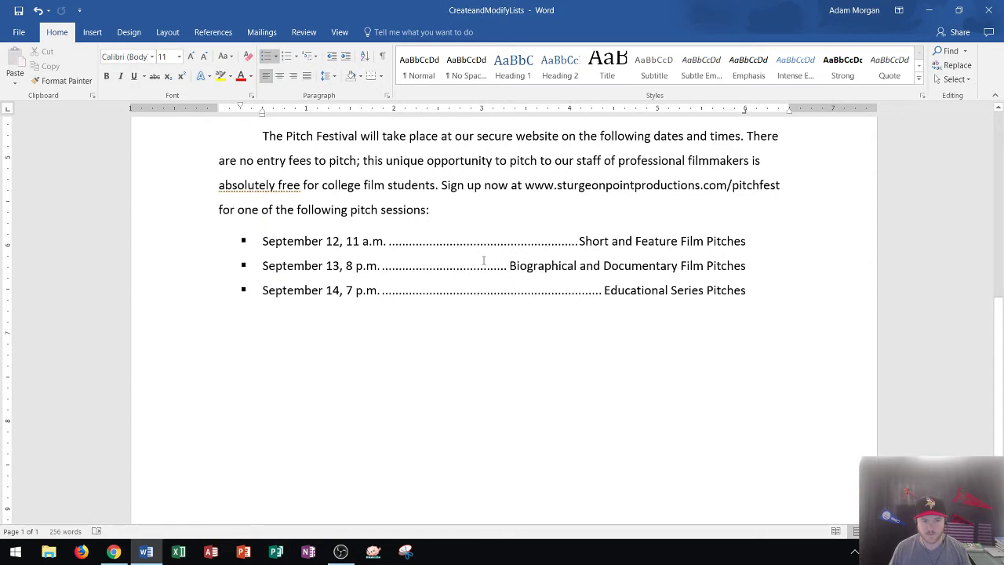
Look up 'dot leaders' in the Tell Me box, preview the results, then dismiss them.
scroll(484, 261, "up", 1)
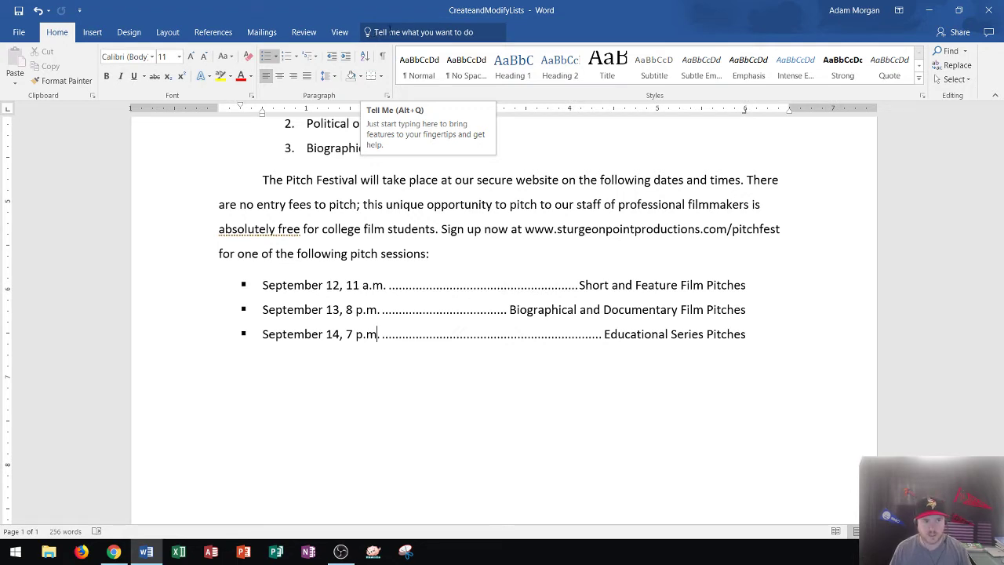
left_click(390, 32)
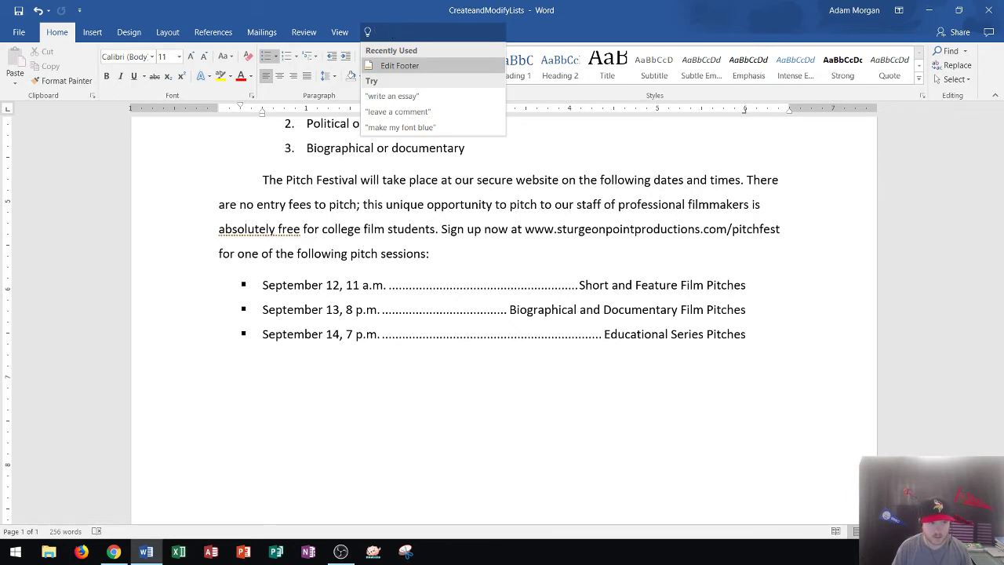
type("dot leaders")
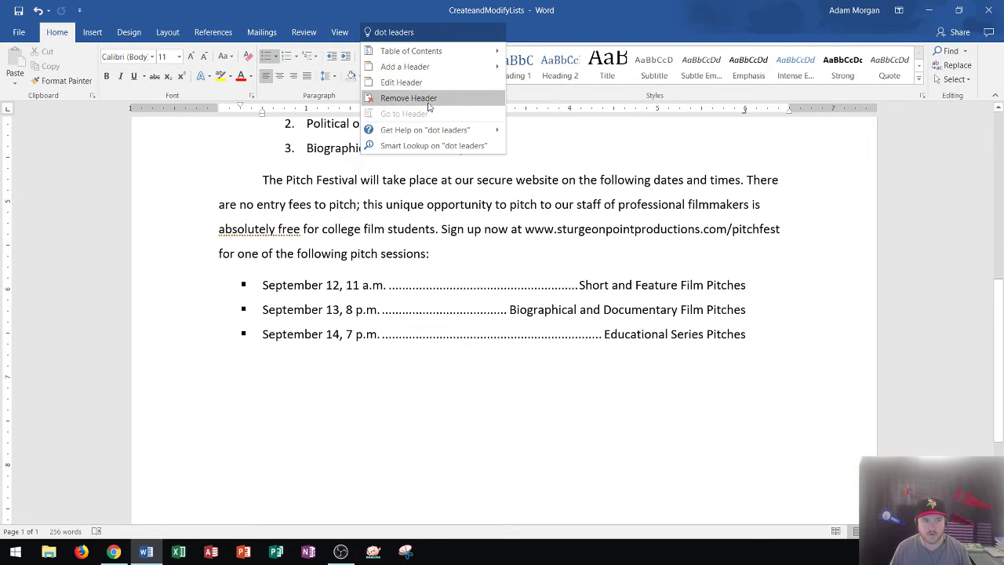
mouse_move(430, 135)
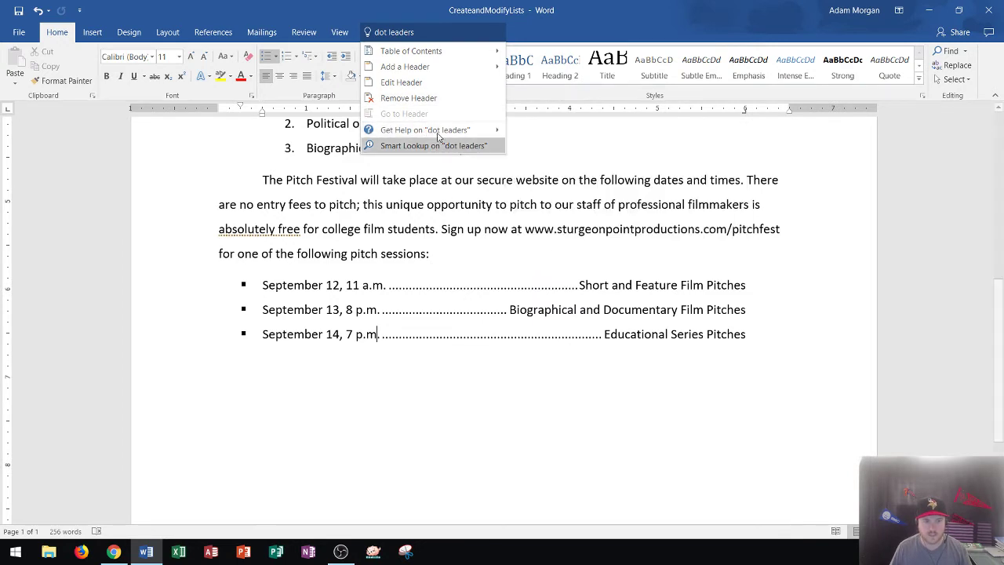
mouse_move(461, 50)
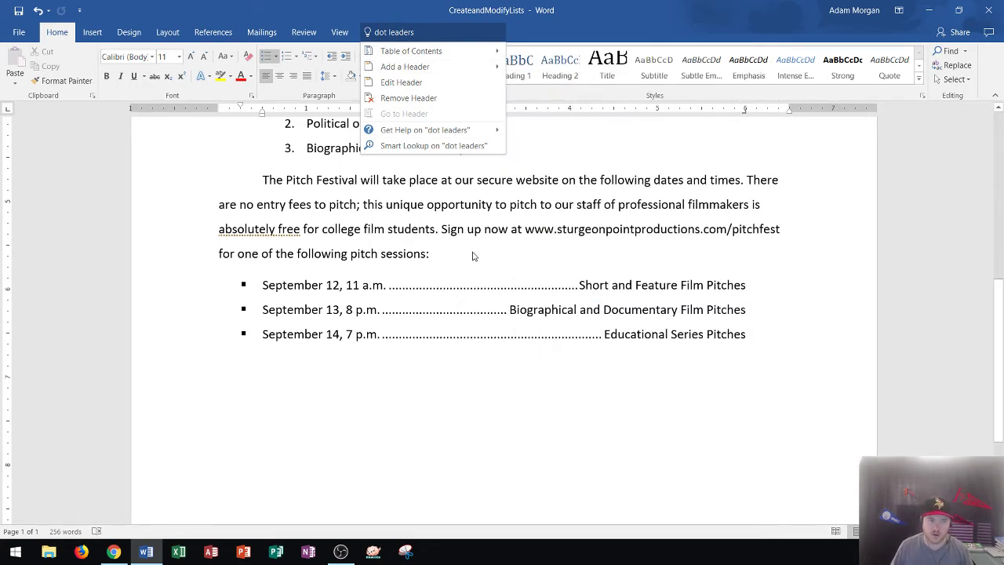
key("Escape")
key("Escape")
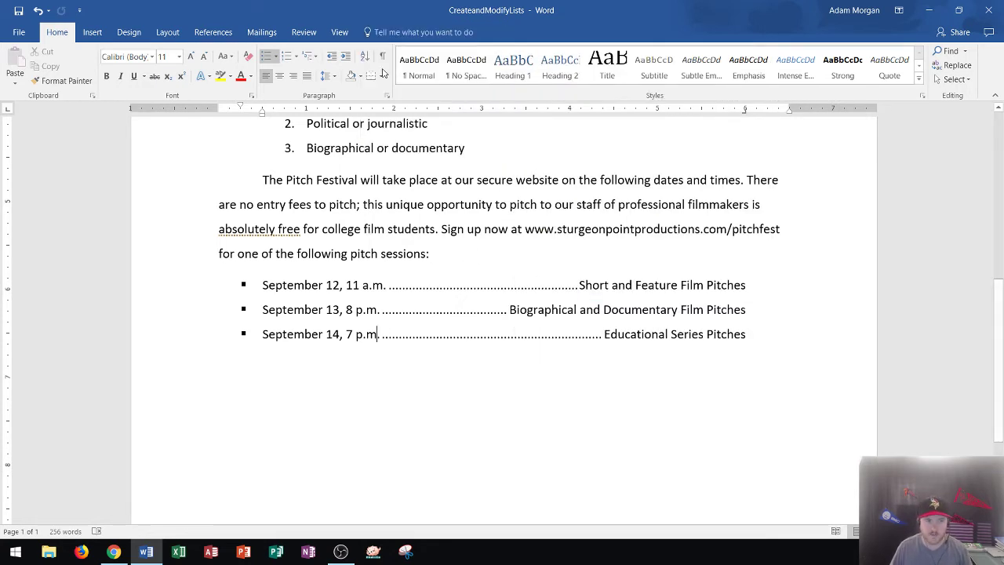
Find 'footer' via Tell Me to view the CreateandModifyLists footer, then close Header and Footer.
left_click(418, 29)
type("foot")
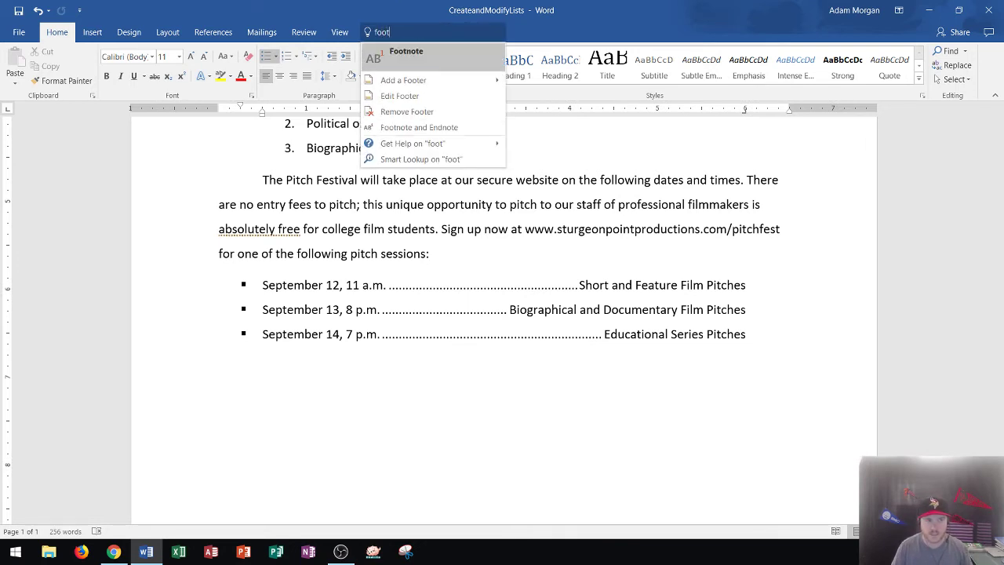
type("er")
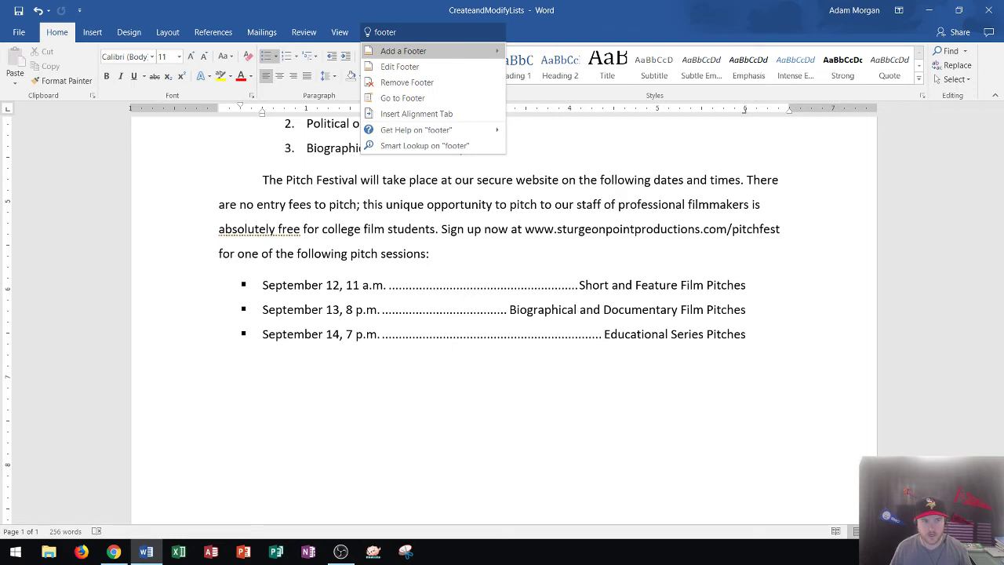
left_click(421, 68)
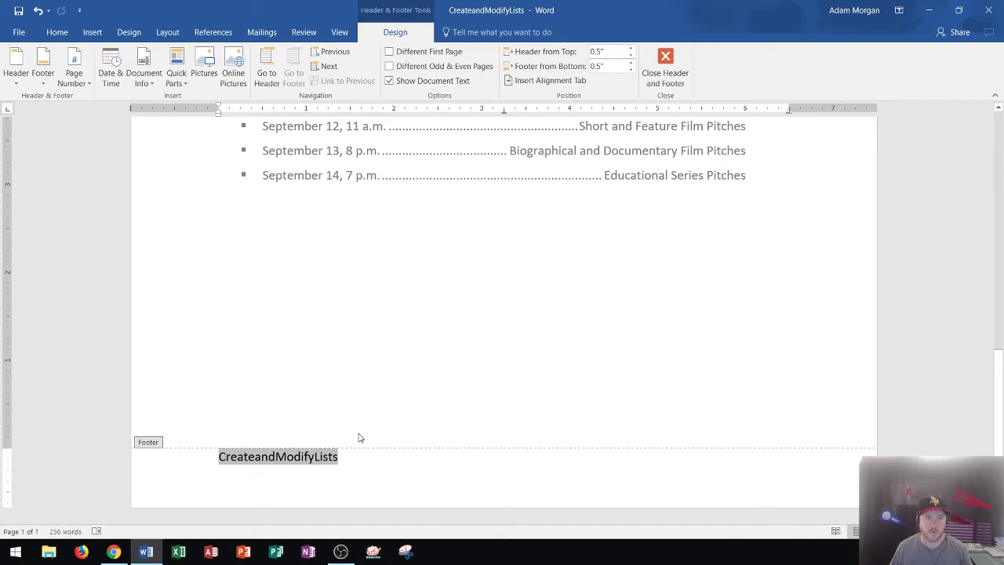
left_click(665, 73)
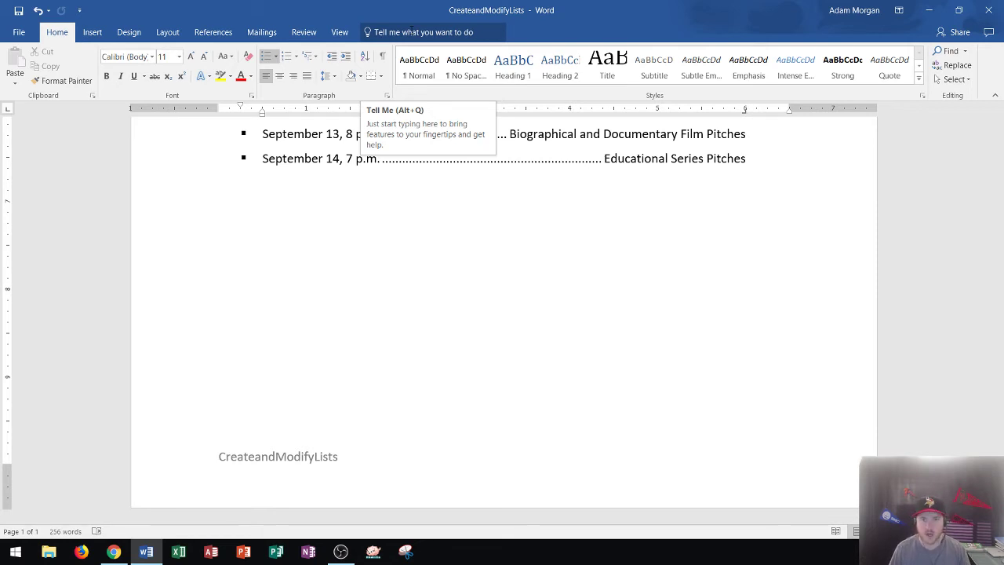
Minimize Word, search the Start menu for 'screen resolution', then dismiss the results.
left_click(929, 10)
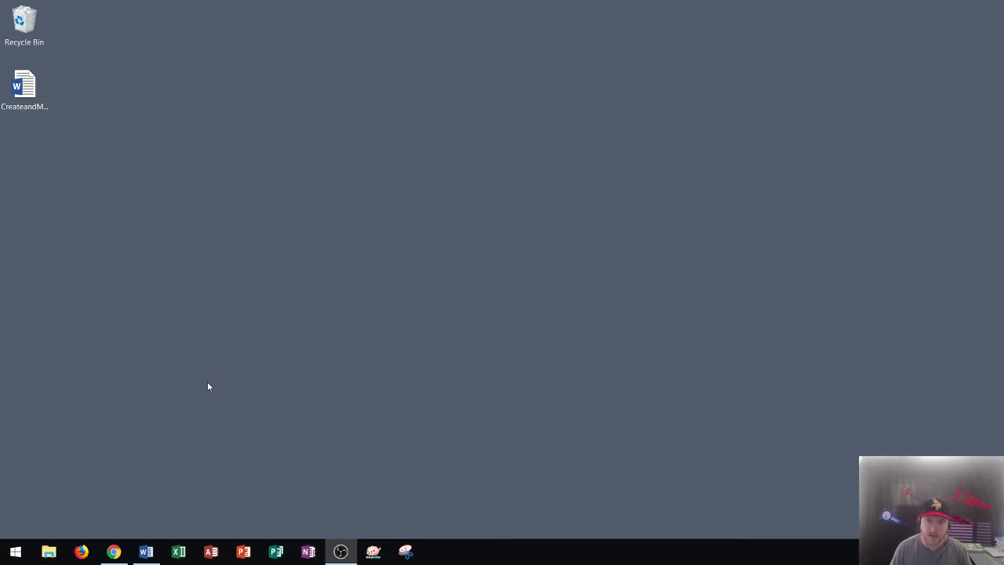
key("super")
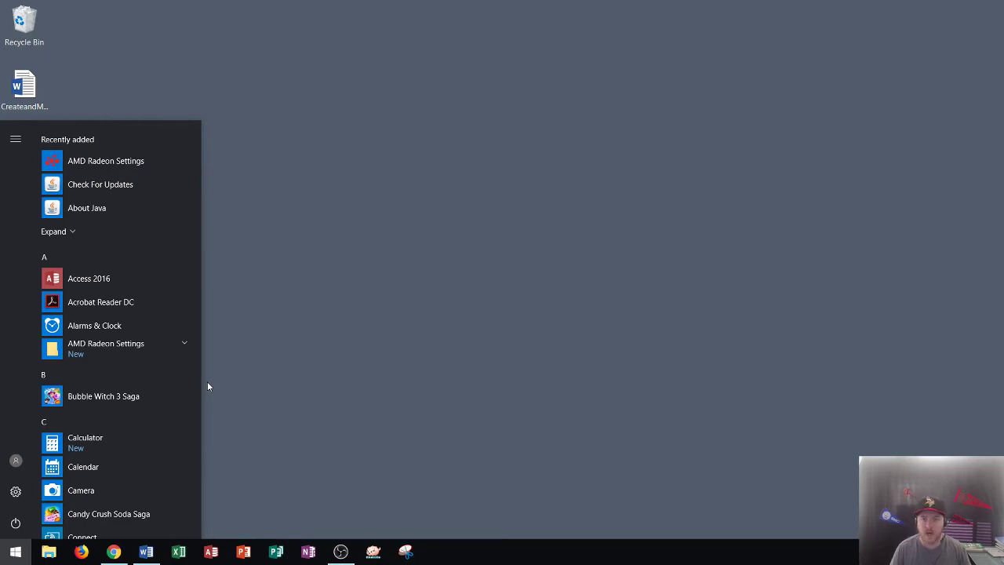
type("s")
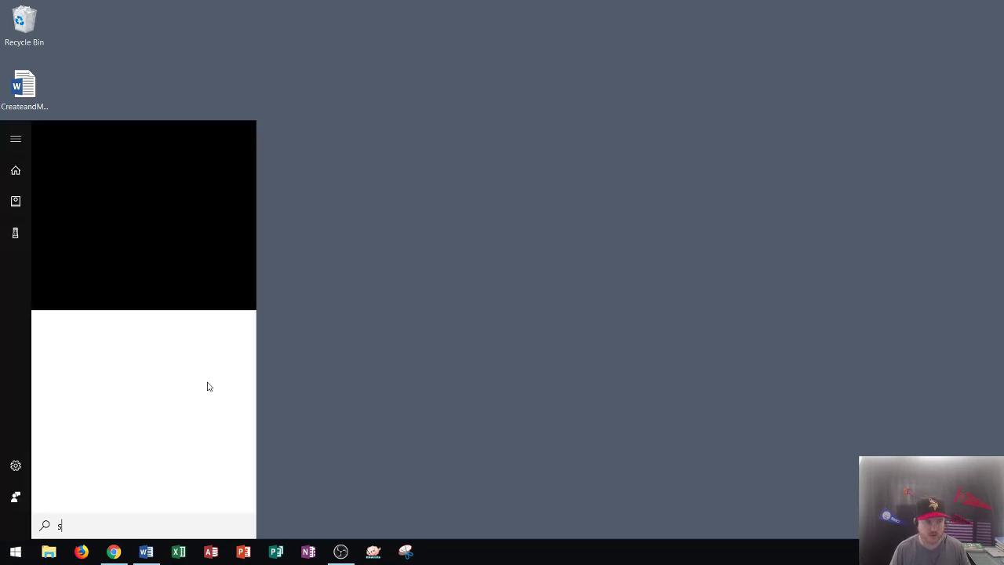
type("creen reso")
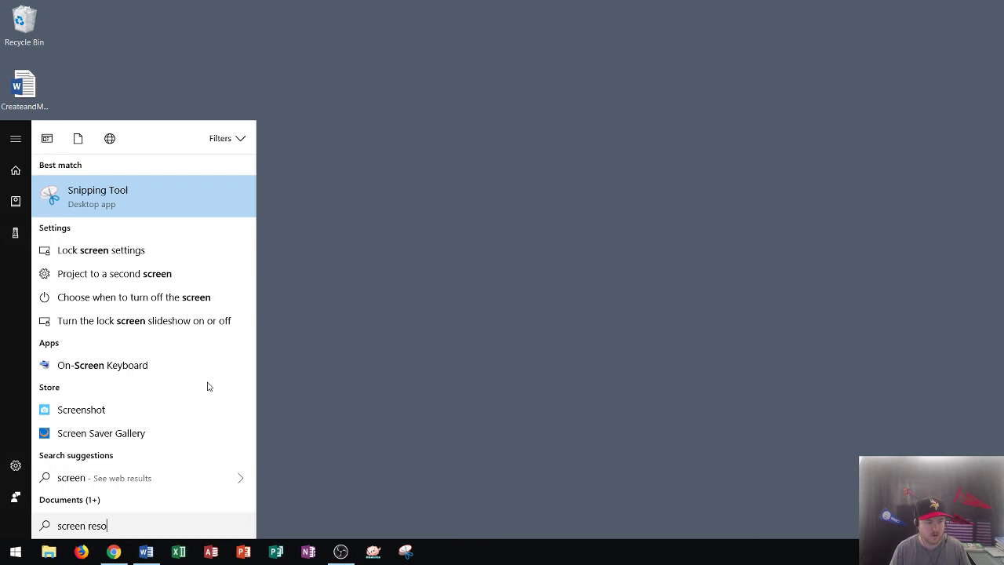
type("lution")
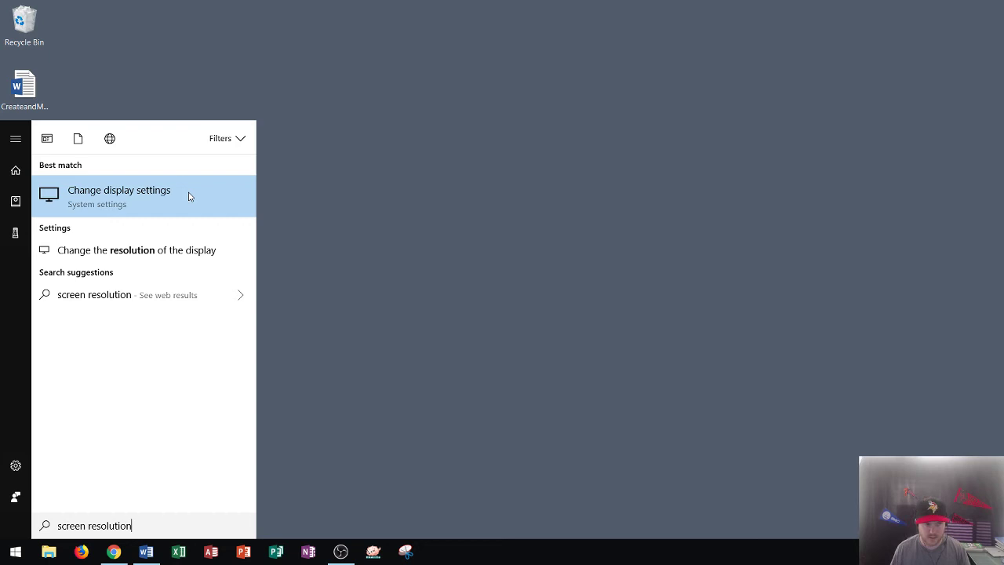
left_click(188, 196)
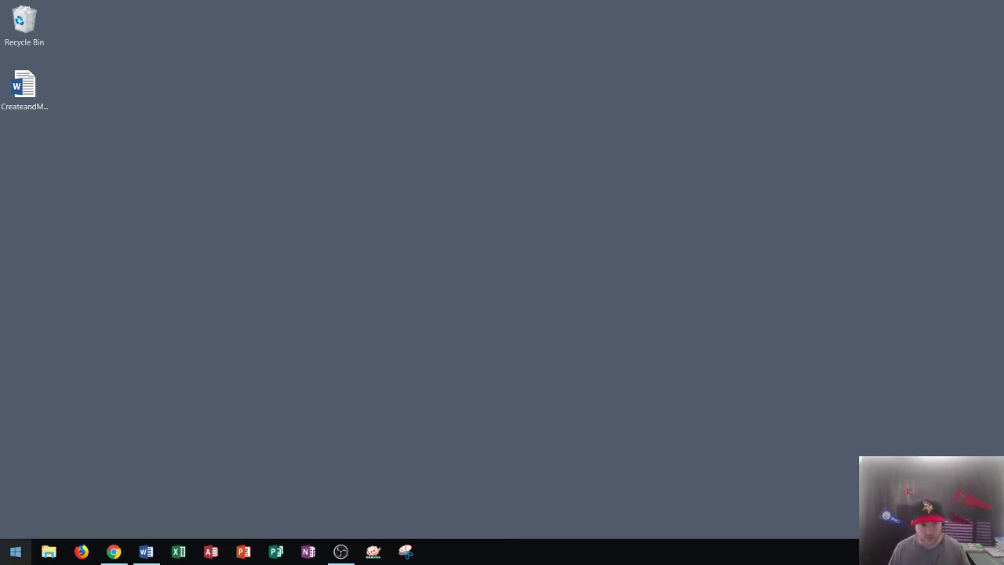
key("super")
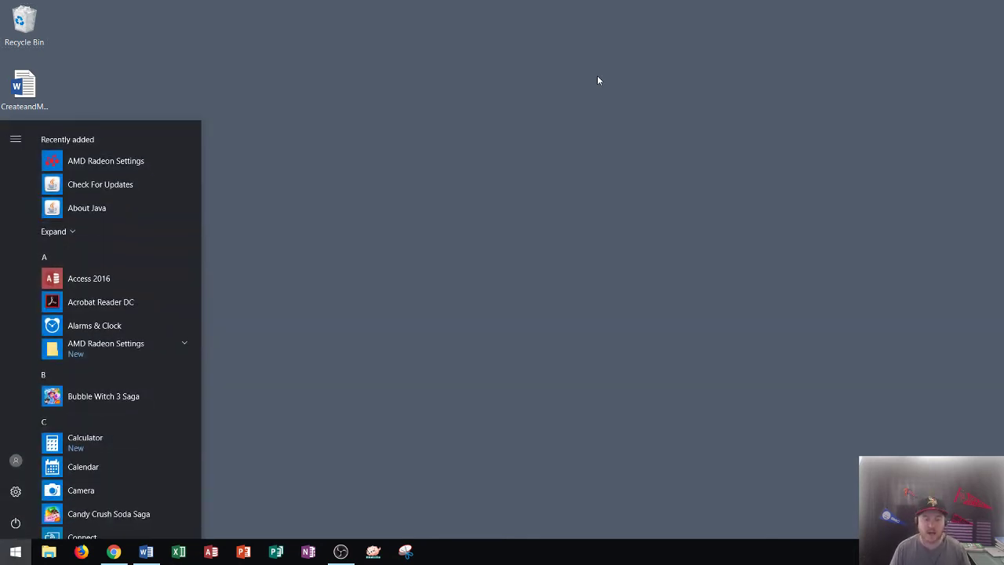
key("super")
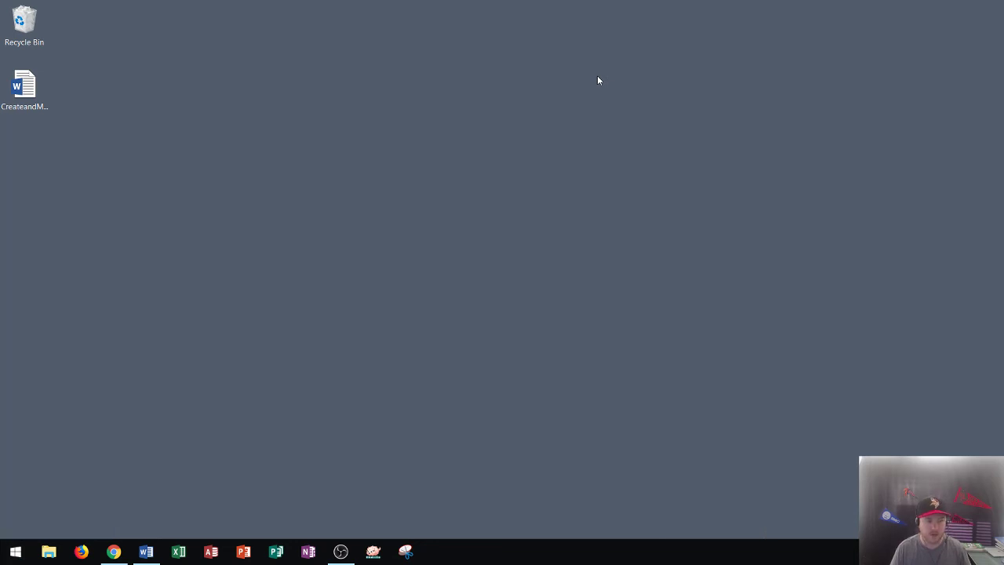
key("super")
type("access")
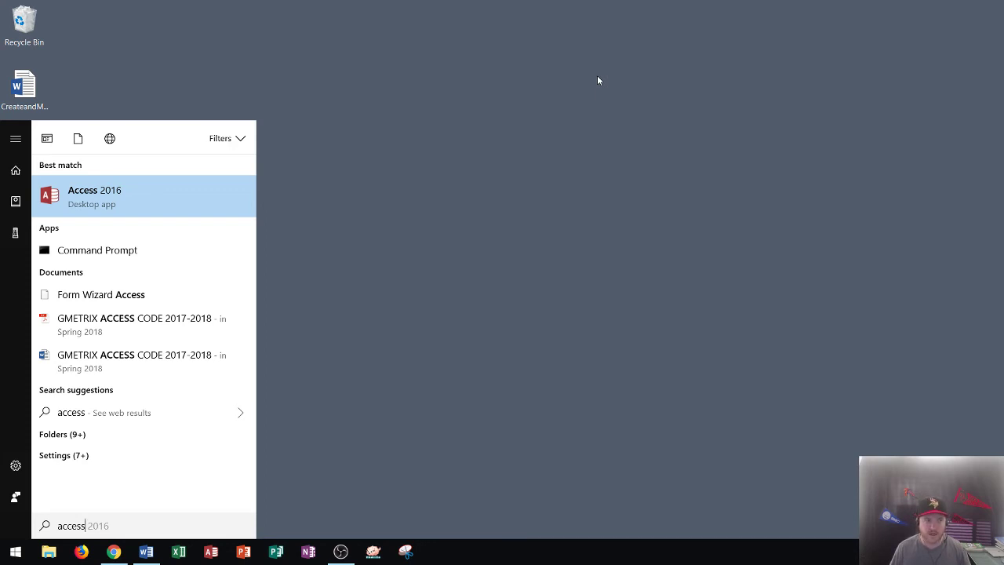
key("Escape")
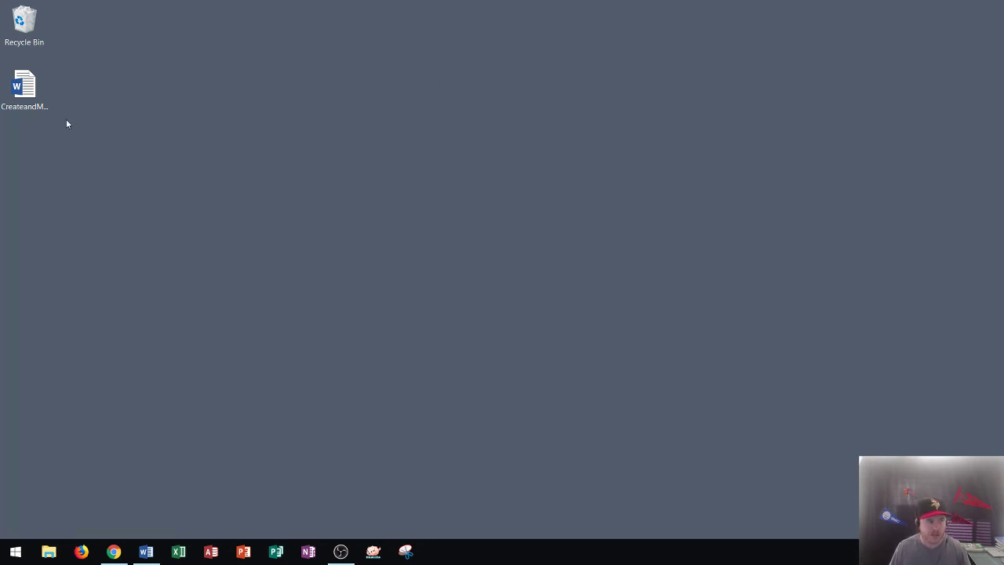
left_click(11, 95)
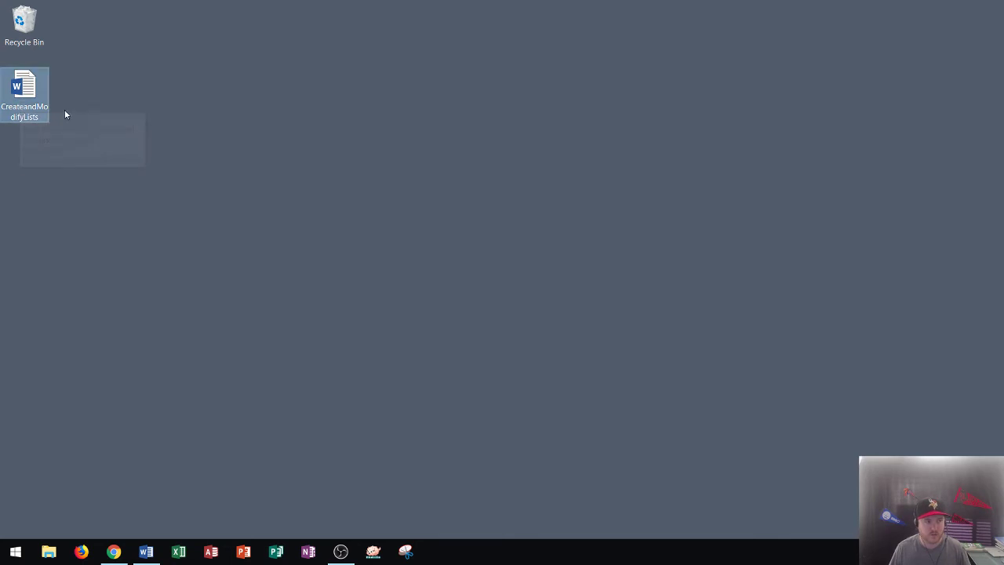
left_click(360, 78)
key("super")
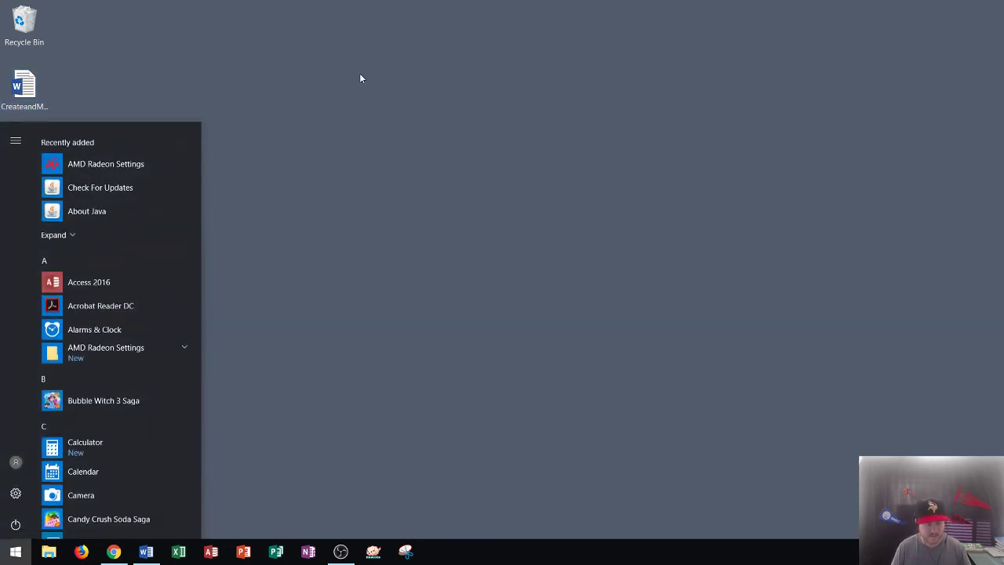
key("Escape")
key("super")
type("create")
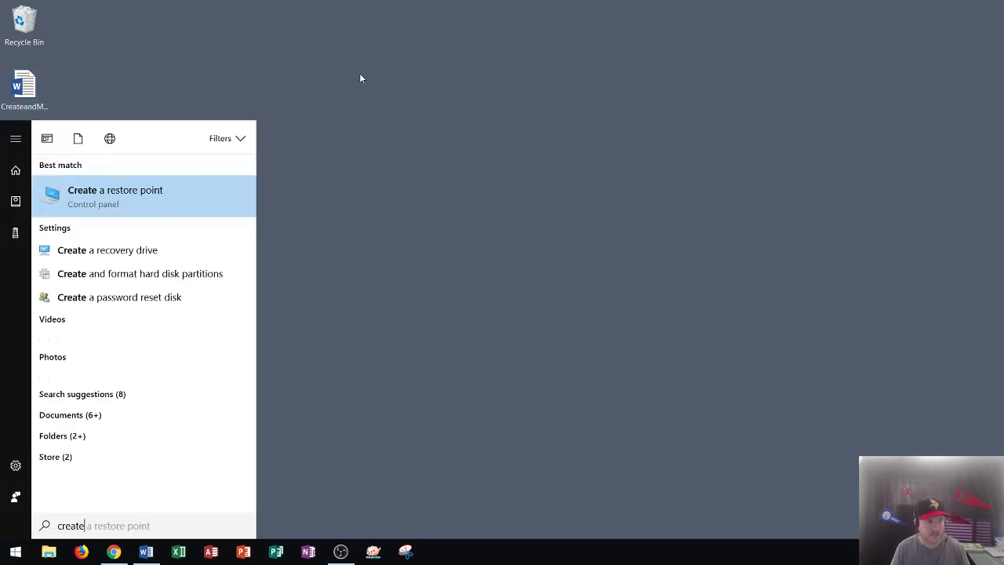
type("andm")
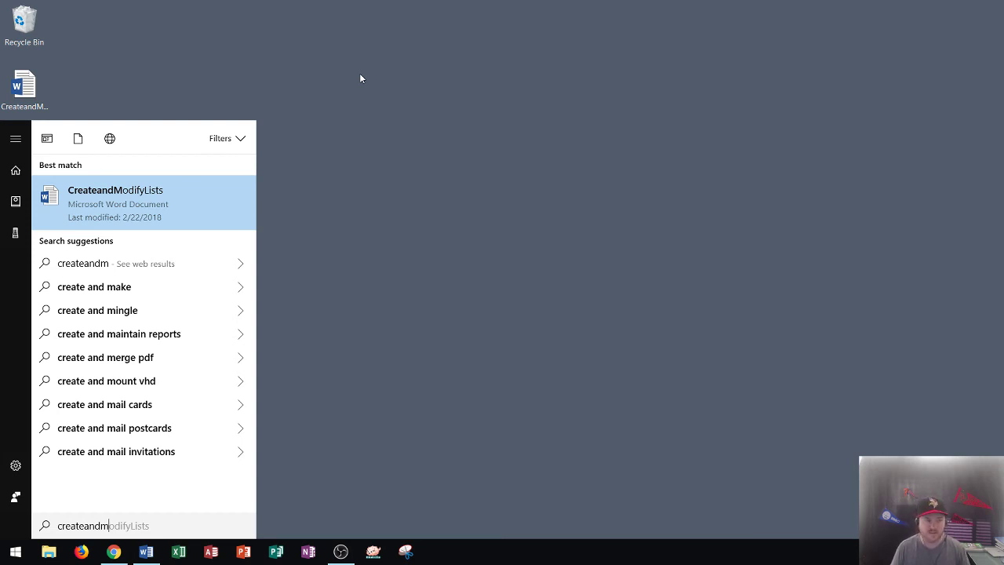
key("Escape")
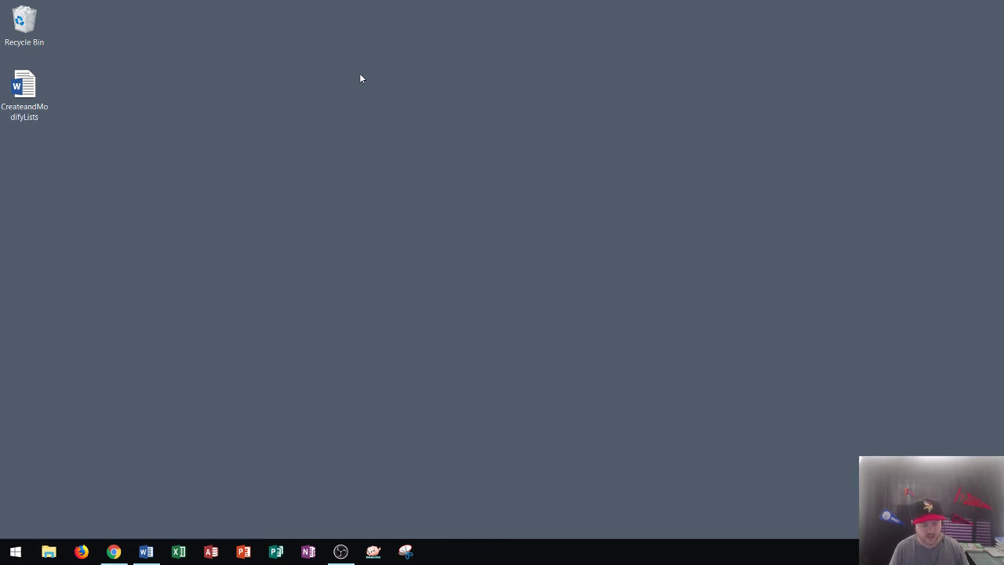
key("super")
key("Escape")
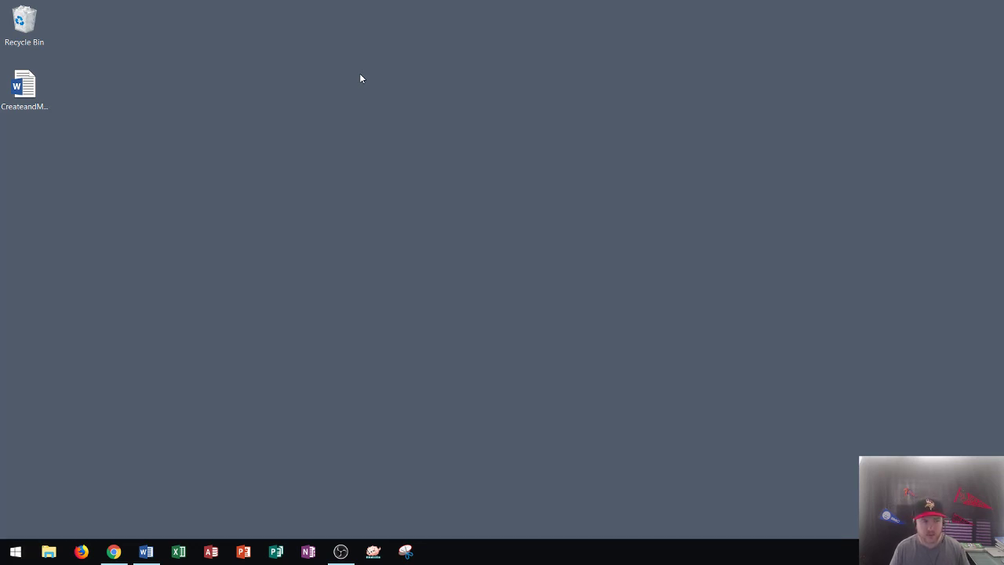
key("super")
type("excel")
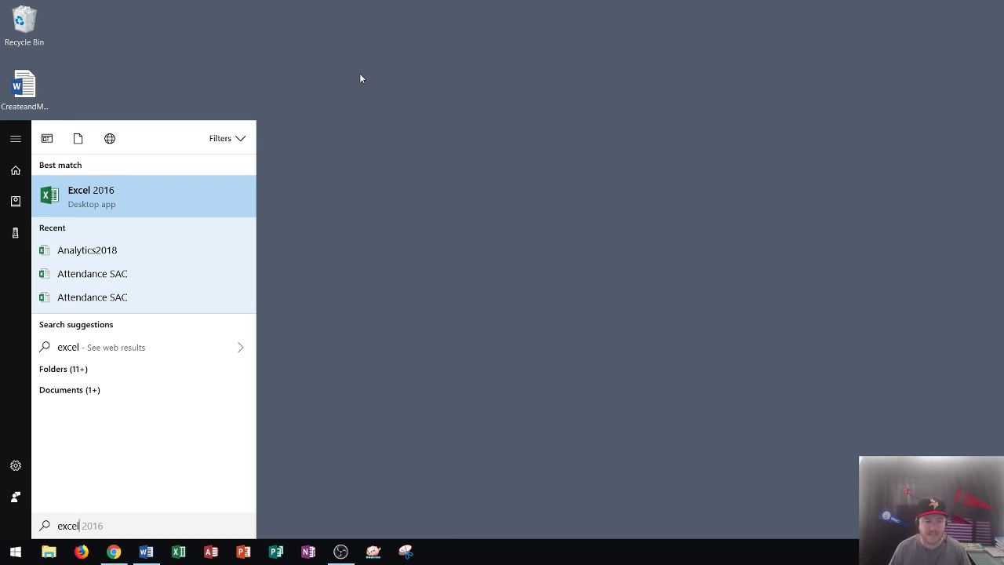
key("Escape")
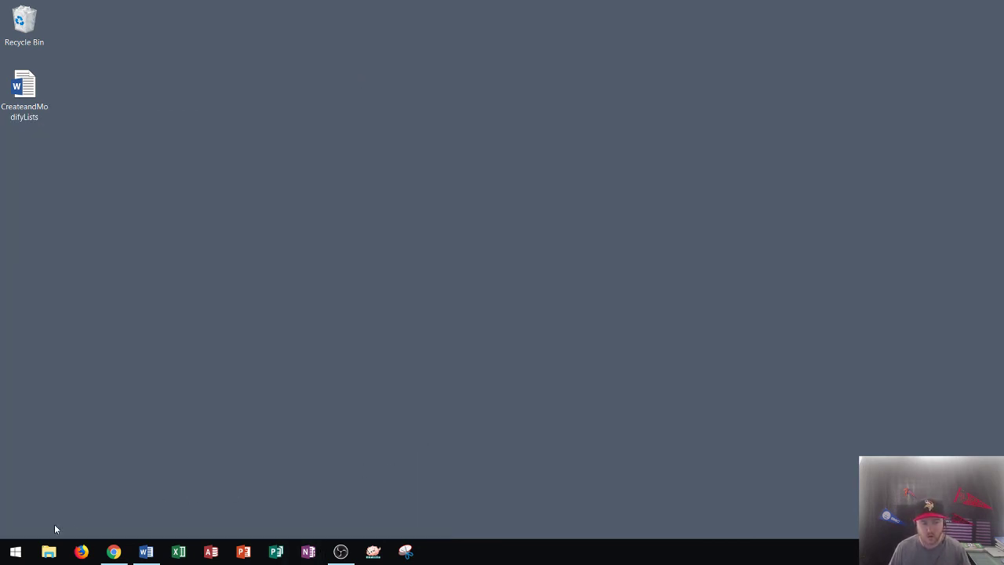